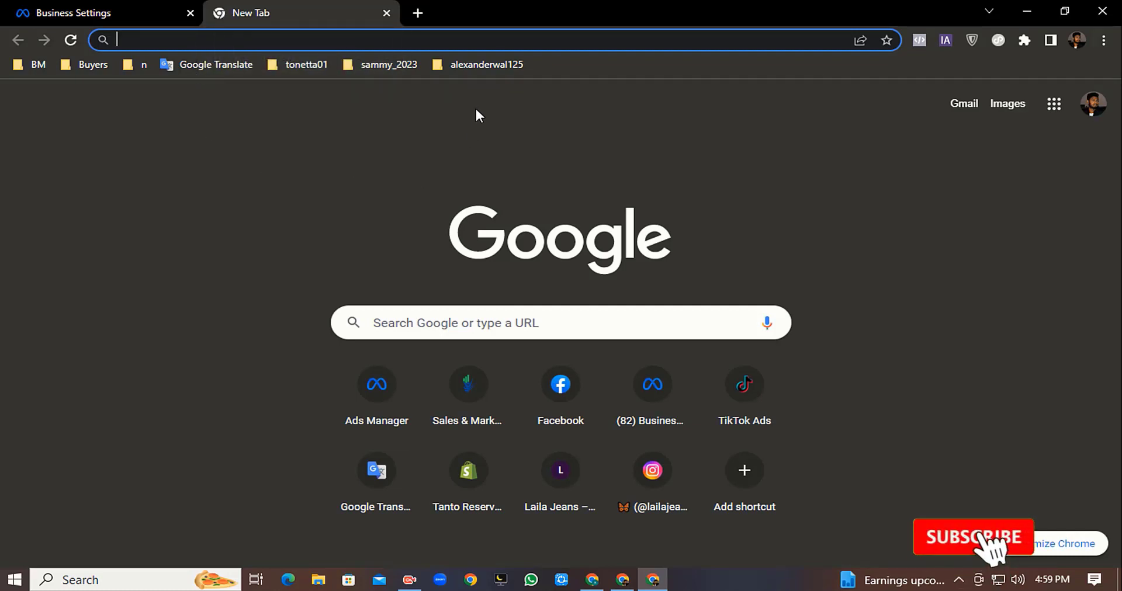
- Open the bookmarked ngmanifesting Squarespace site editor and look over its home page
{"action": "left_click", "coordinate": [479, 64]}
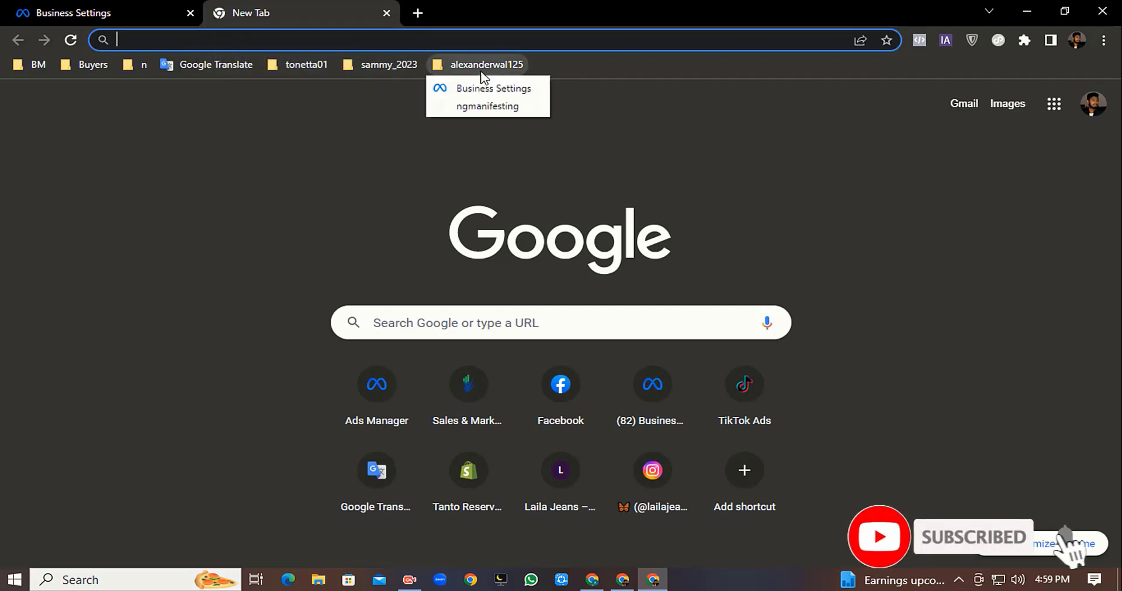
{"action": "left_click", "coordinate": [472, 106]}
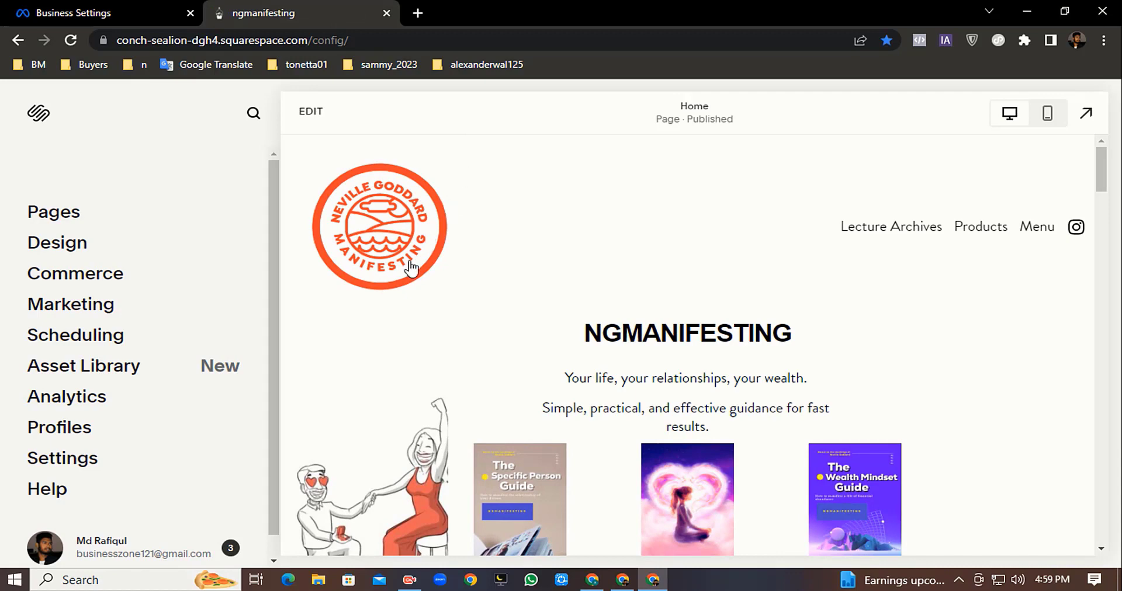
{"action": "scroll", "coordinate": [409, 260], "scroll_direction": "down", "scroll_amount": 3}
{"action": "scroll", "coordinate": [409, 261], "scroll_direction": "up", "scroll_amount": 3}
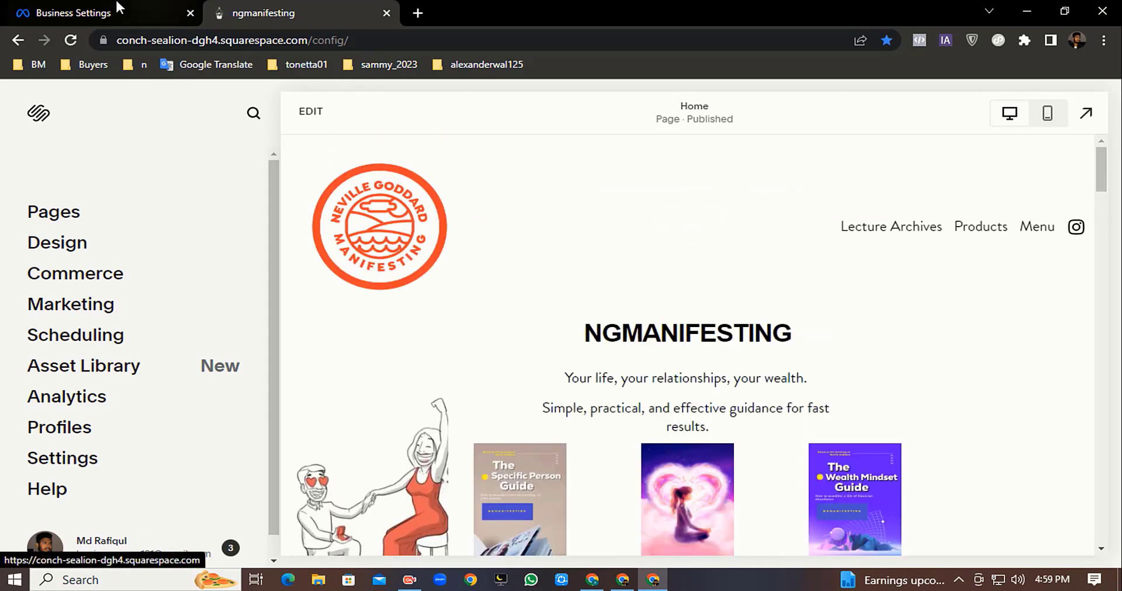
- Return to Meta Business settings and start adding a pixel named "Ngmanifesting Business's pixel"
{"action": "left_click", "coordinate": [82, 12]}
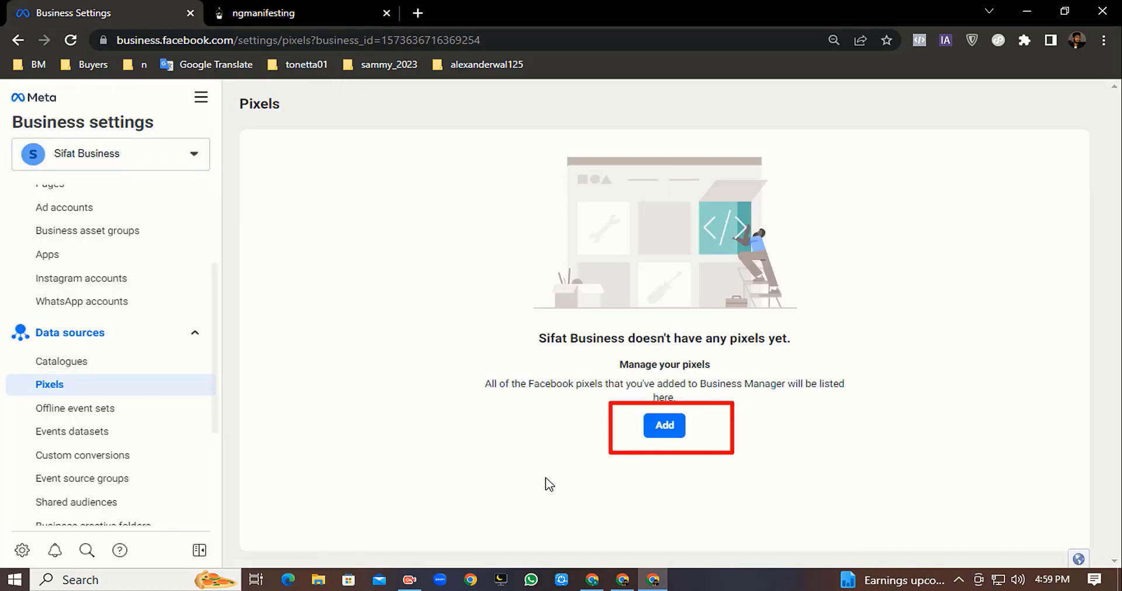
{"action": "left_click", "coordinate": [663, 428]}
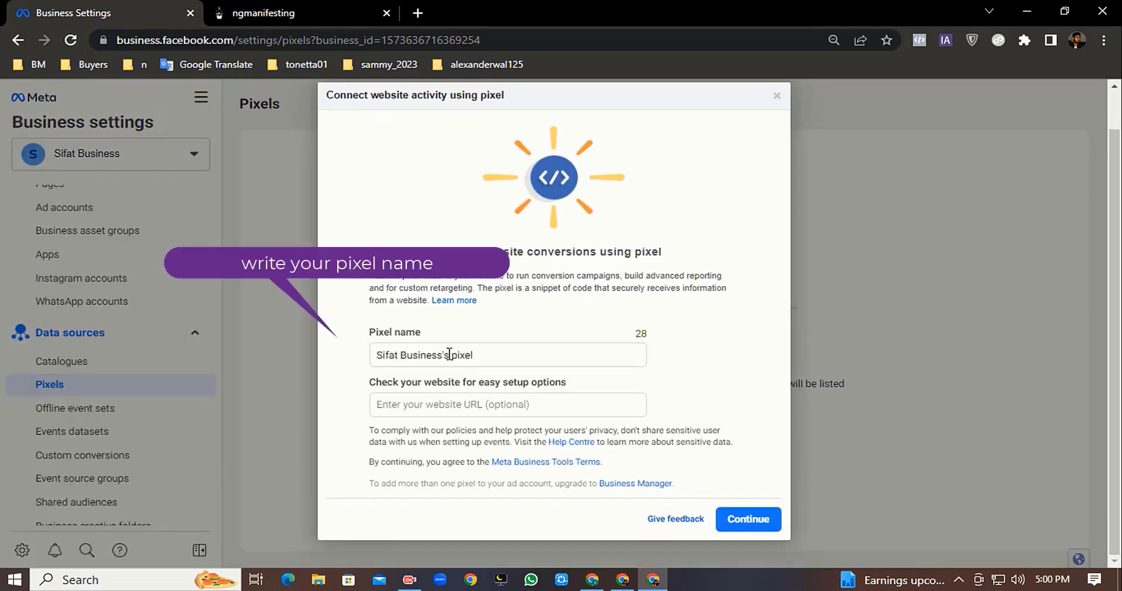
{"action": "left_click", "coordinate": [399, 356]}
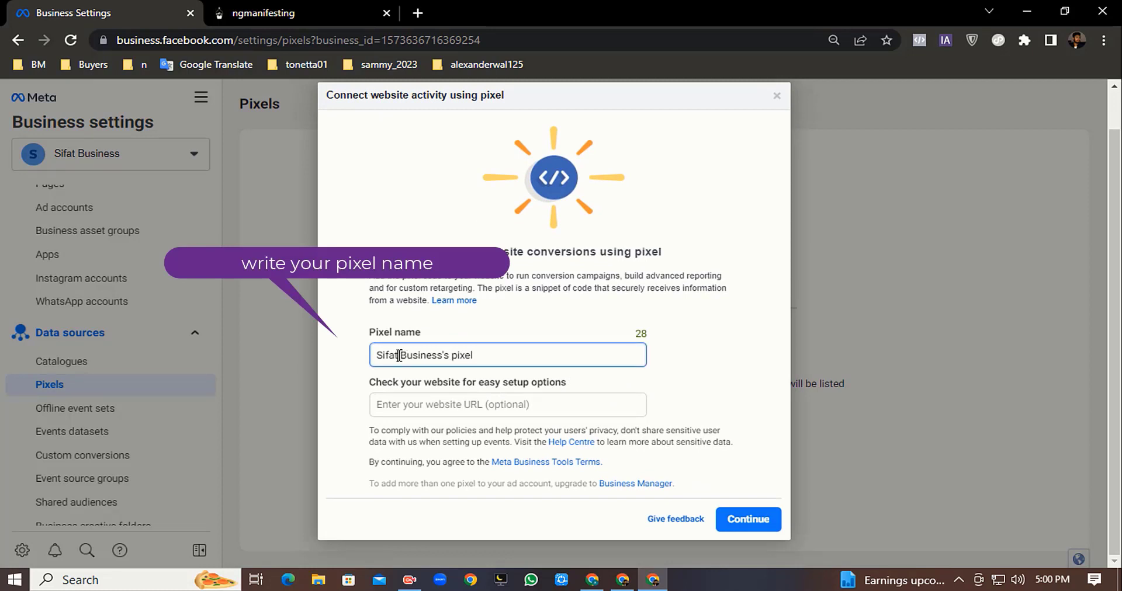
{"action": "key", "text": "BackSpace"}
{"action": "key", "text": "BackSpace"}
{"action": "key", "text": "BackSpace"}
{"action": "key", "text": "BackSpace"}
{"action": "key", "text": "BackSpace"}
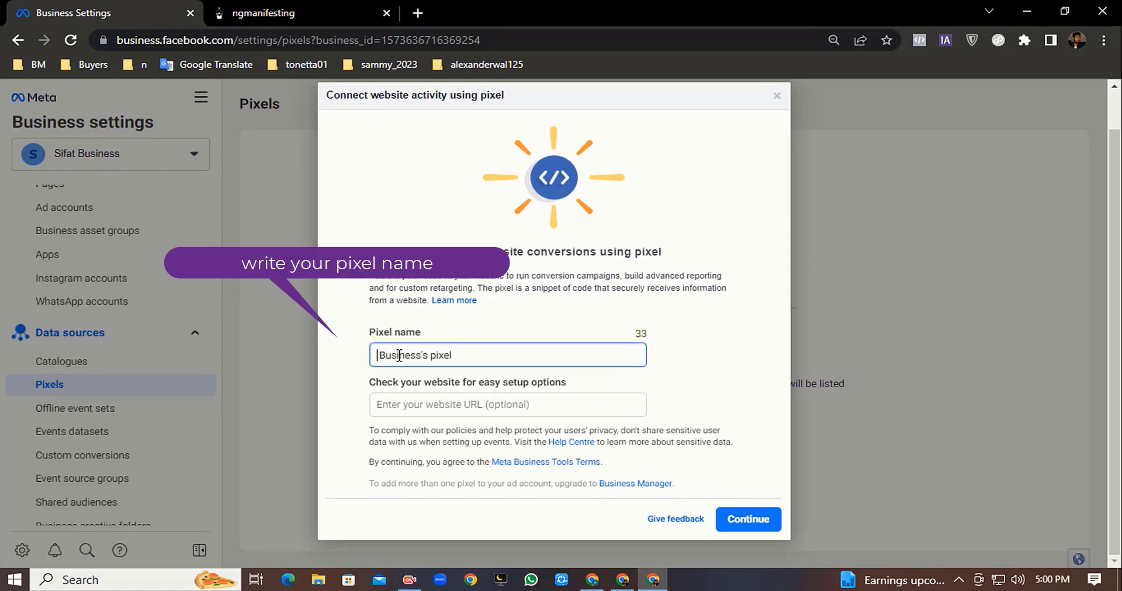
{"action": "type", "text": "S"}
{"action": "key", "text": "BackSpace"}
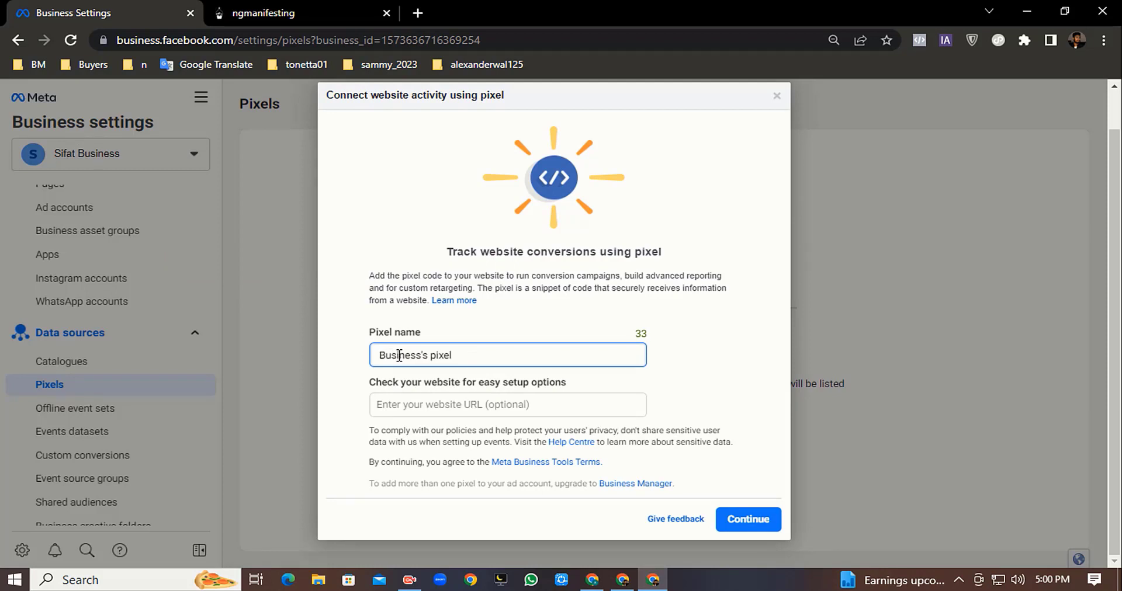
{"action": "type", "text": "Ngmanfesting"}
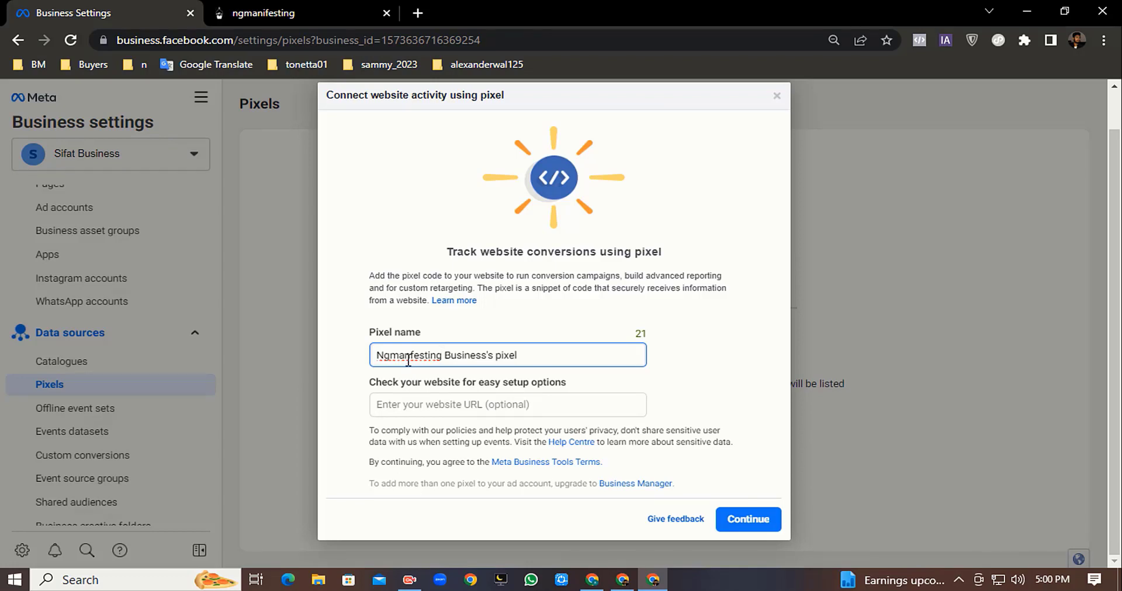
{"action": "type", "text": "i"}
{"action": "left_click", "coordinate": [674, 395]}
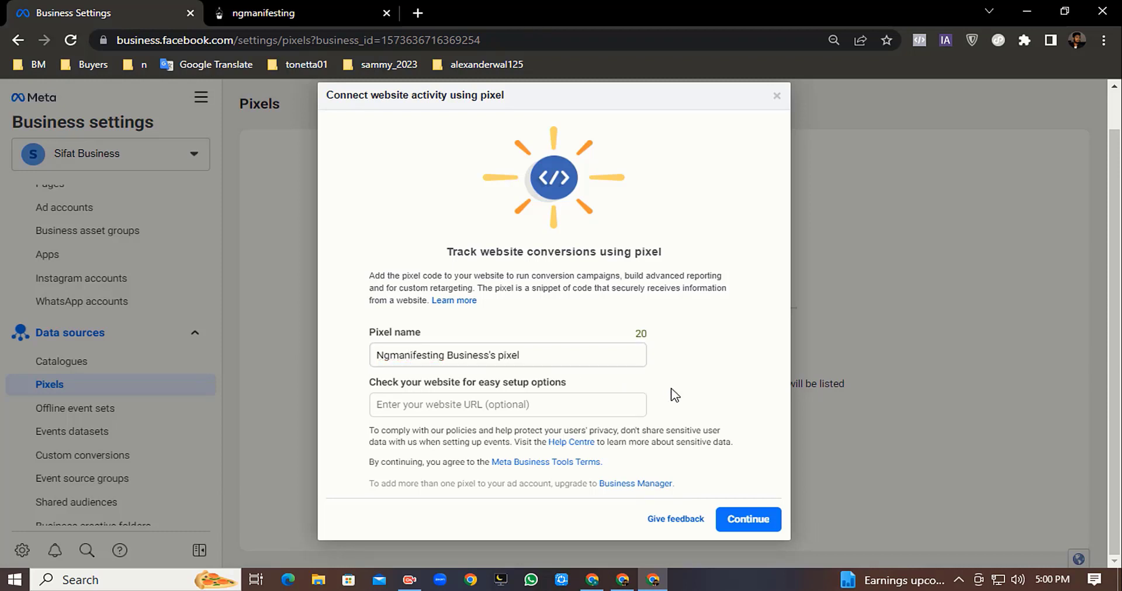
- Create the pixel with the website URL left blank, skip its immediate setup, and copy the pixel ID
{"action": "left_click", "coordinate": [558, 405]}
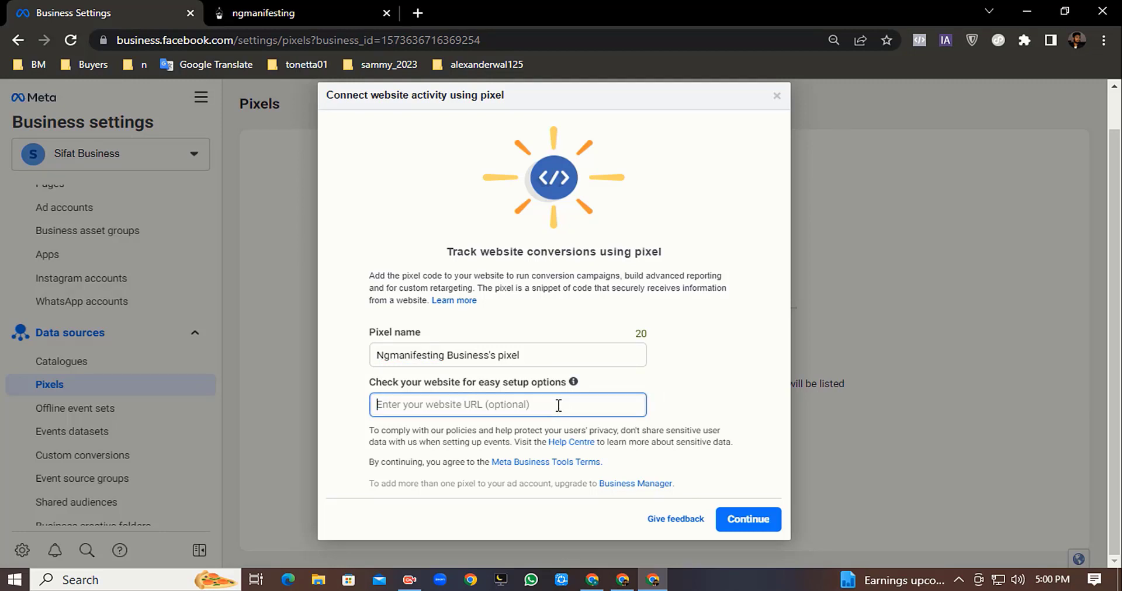
{"action": "left_click", "coordinate": [750, 521]}
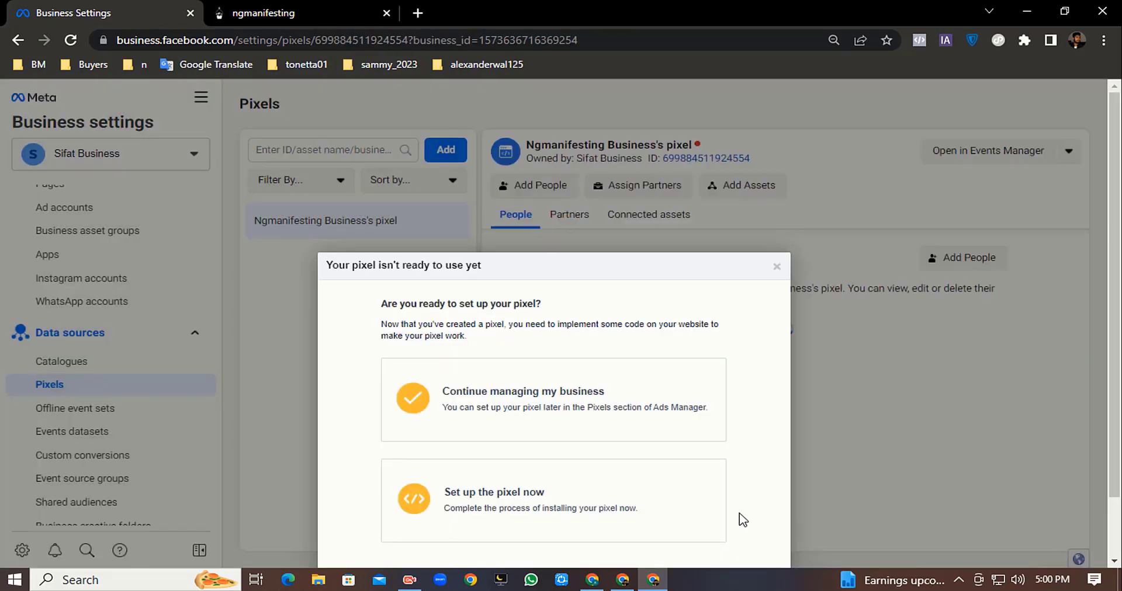
{"action": "left_click", "coordinate": [777, 267]}
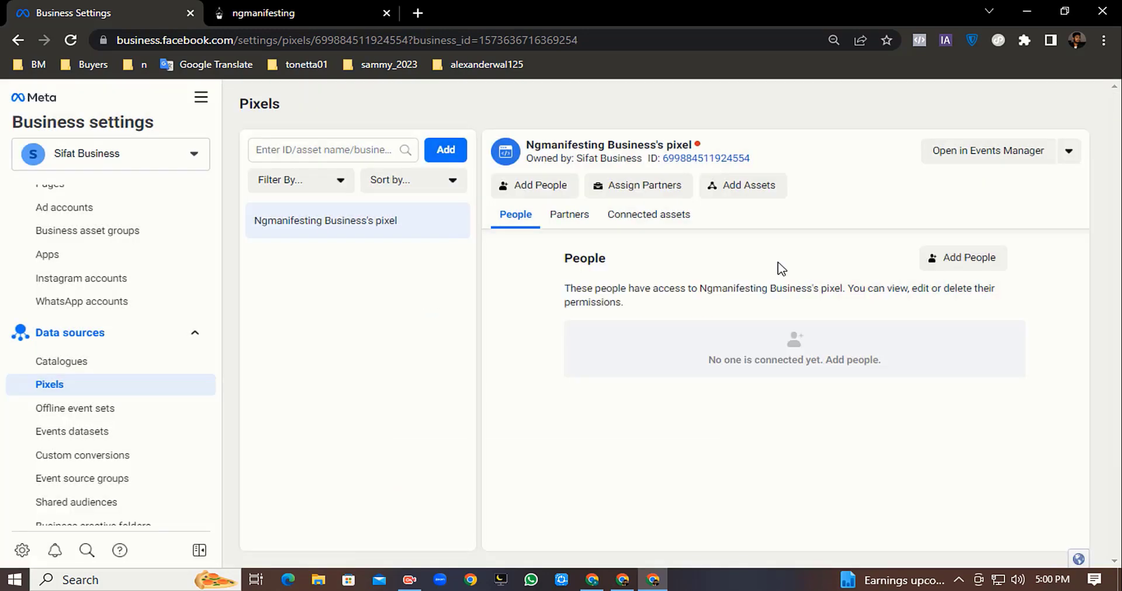
{"action": "left_click", "coordinate": [707, 166]}
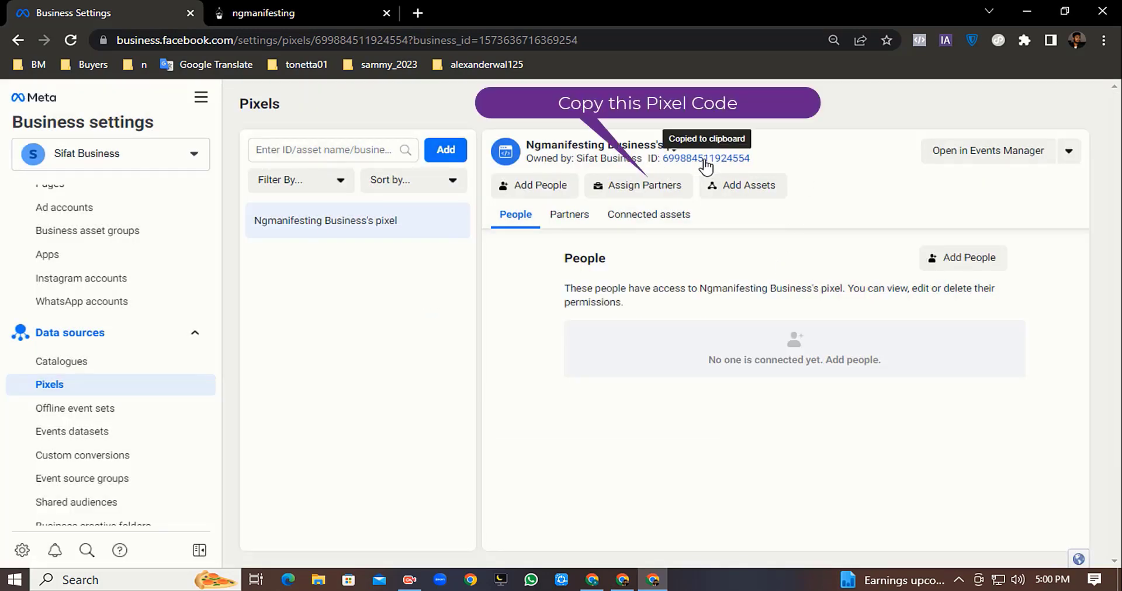
- Switch to the ngmanifesting Squarespace editor and open the Pixel ID field in its Meta Pixel & Ads marketing settings
{"action": "left_click", "coordinate": [288, 12]}
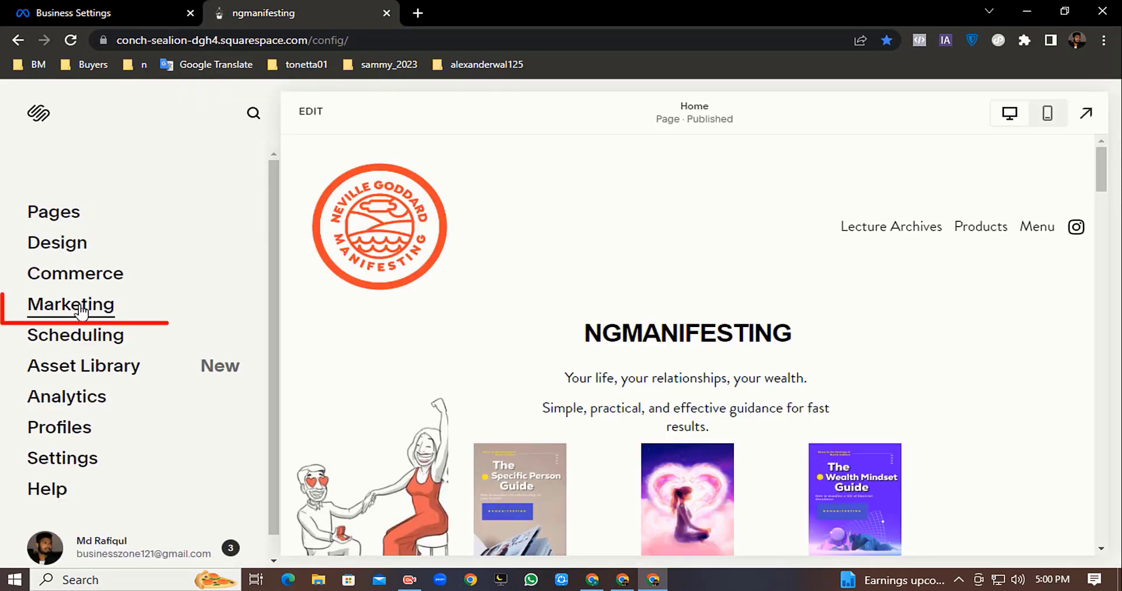
{"action": "left_click", "coordinate": [58, 314]}
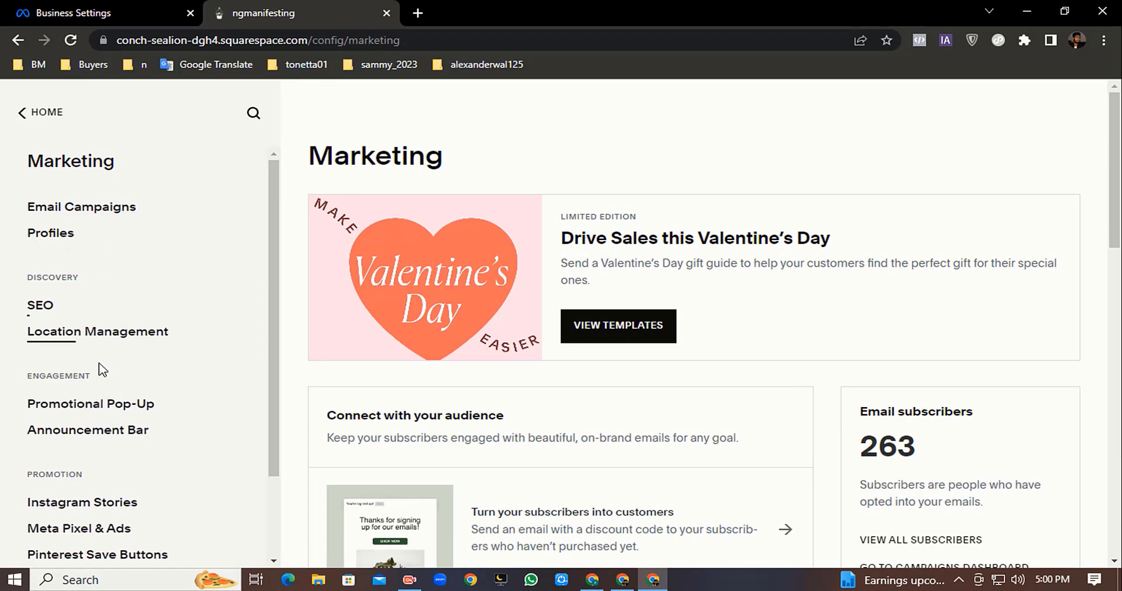
{"action": "scroll", "coordinate": [102, 371], "scroll_direction": "down", "scroll_amount": 2}
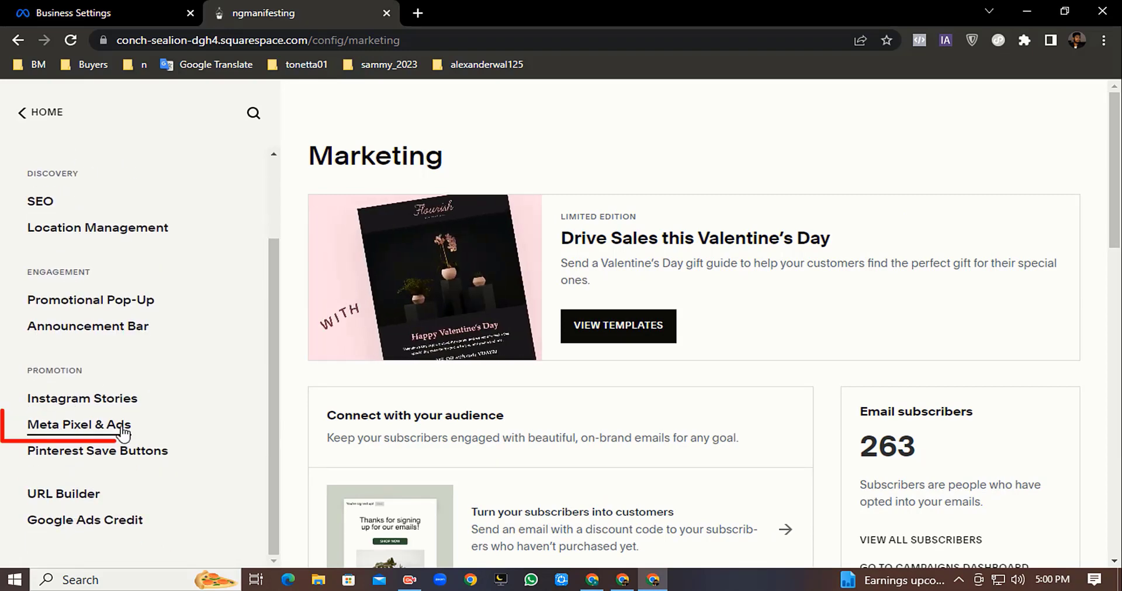
{"action": "left_click", "coordinate": [105, 433]}
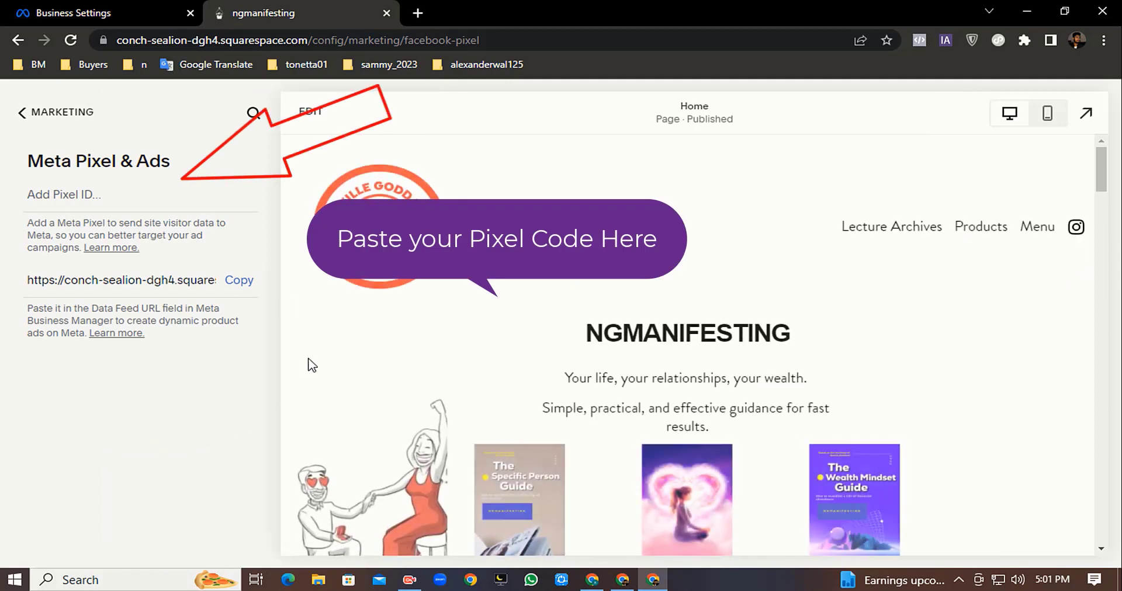
{"action": "left_click", "coordinate": [102, 196]}
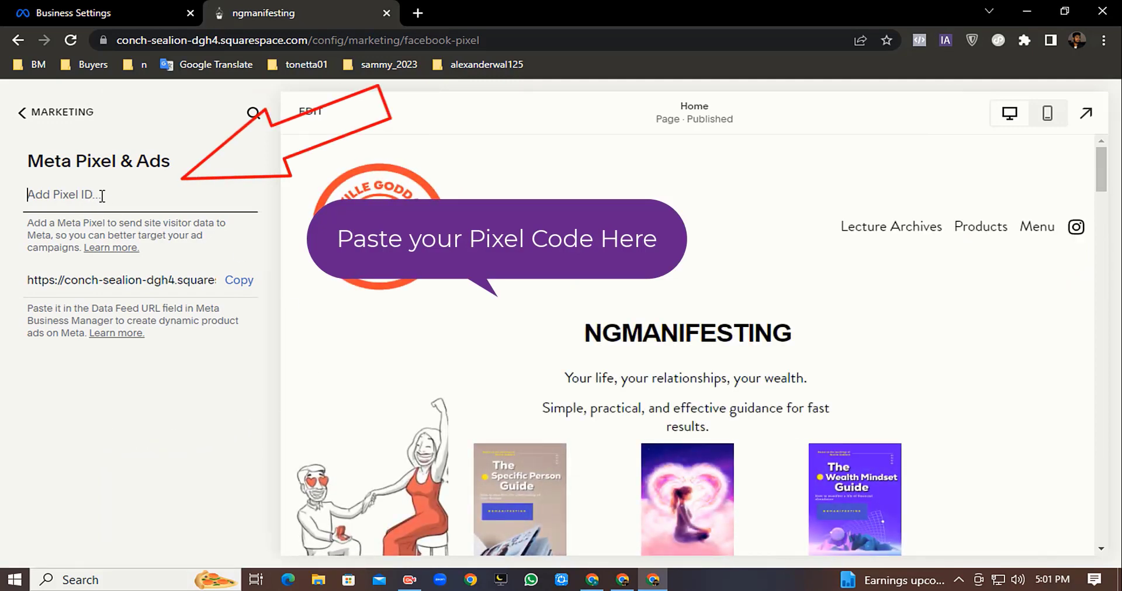
- Copy the new pixel's ID again from Meta Business settings, then paste and save it as the Squarespace site's Pixel ID
{"action": "left_click", "coordinate": [100, 19]}
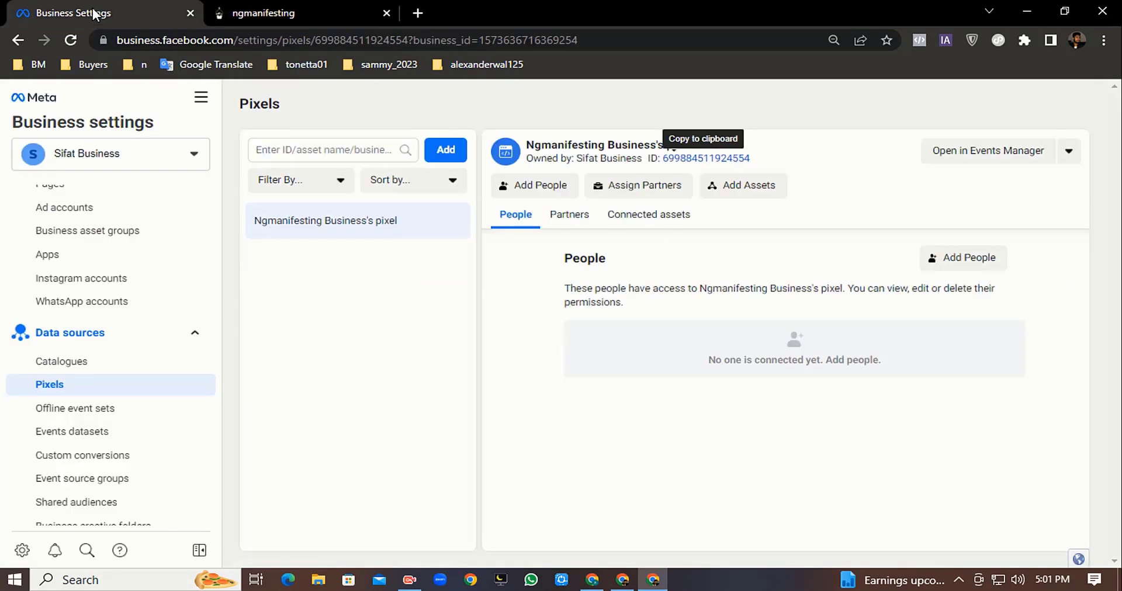
{"action": "left_click", "coordinate": [707, 161]}
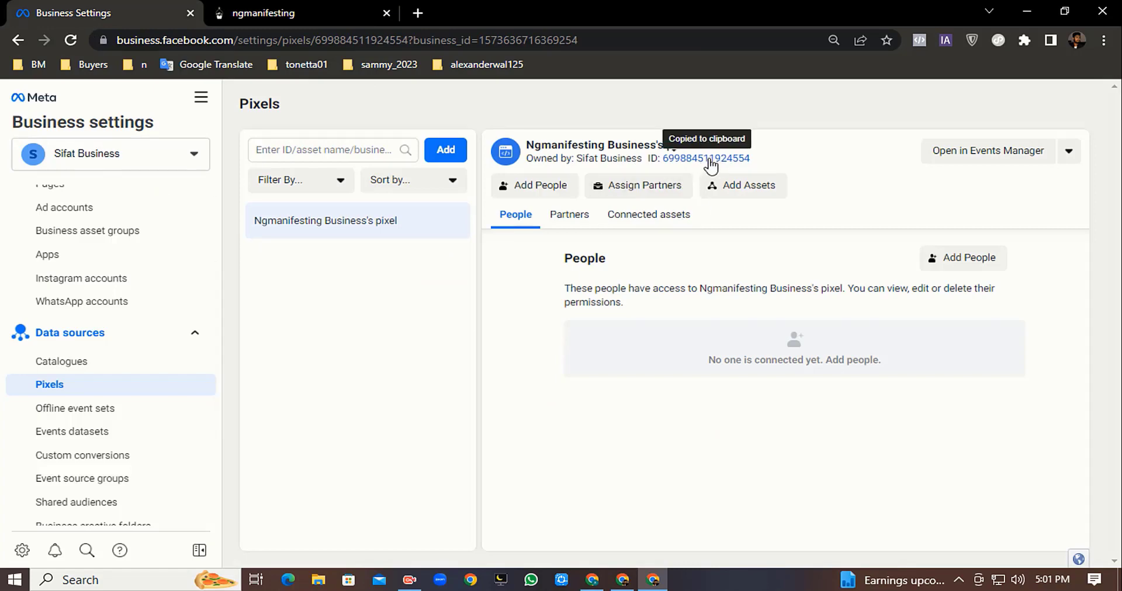
{"action": "left_click", "coordinate": [273, 11]}
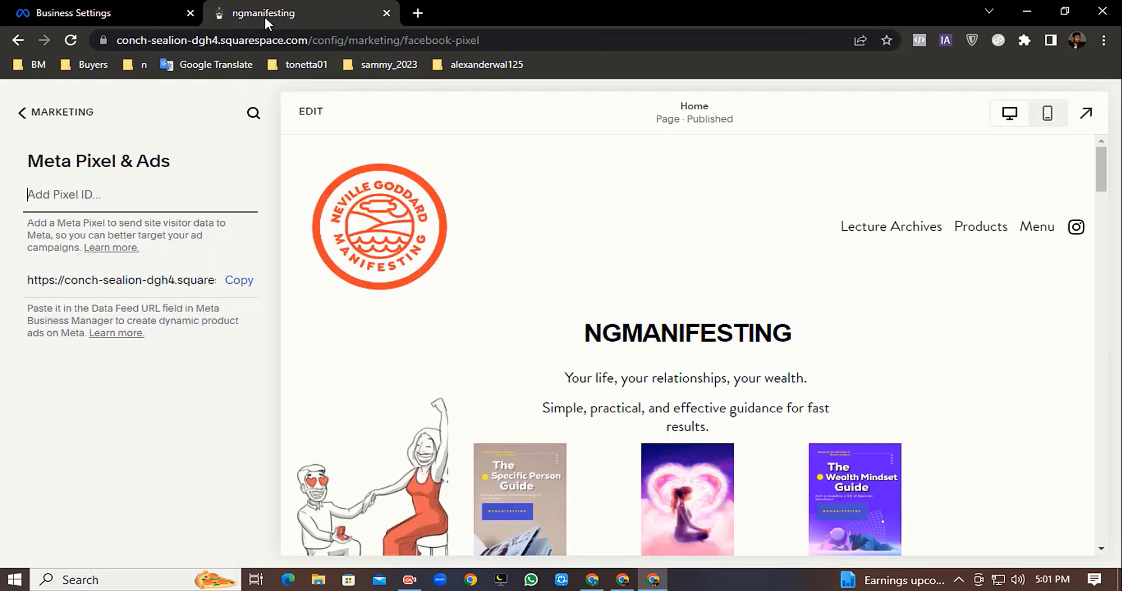
{"action": "right_click", "coordinate": [72, 195]}
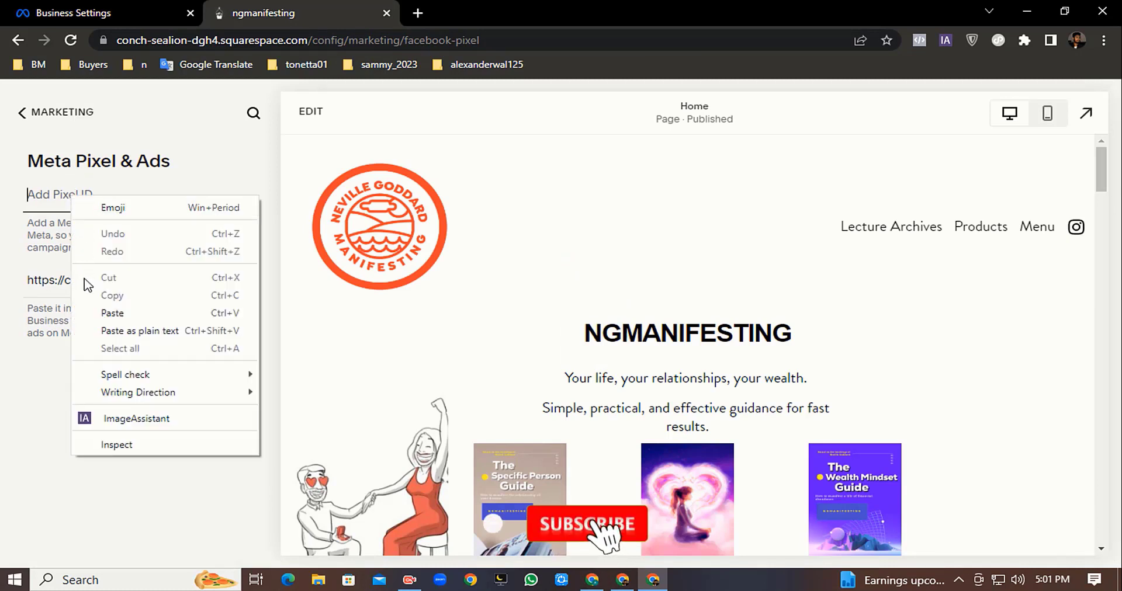
{"action": "left_click", "coordinate": [110, 313]}
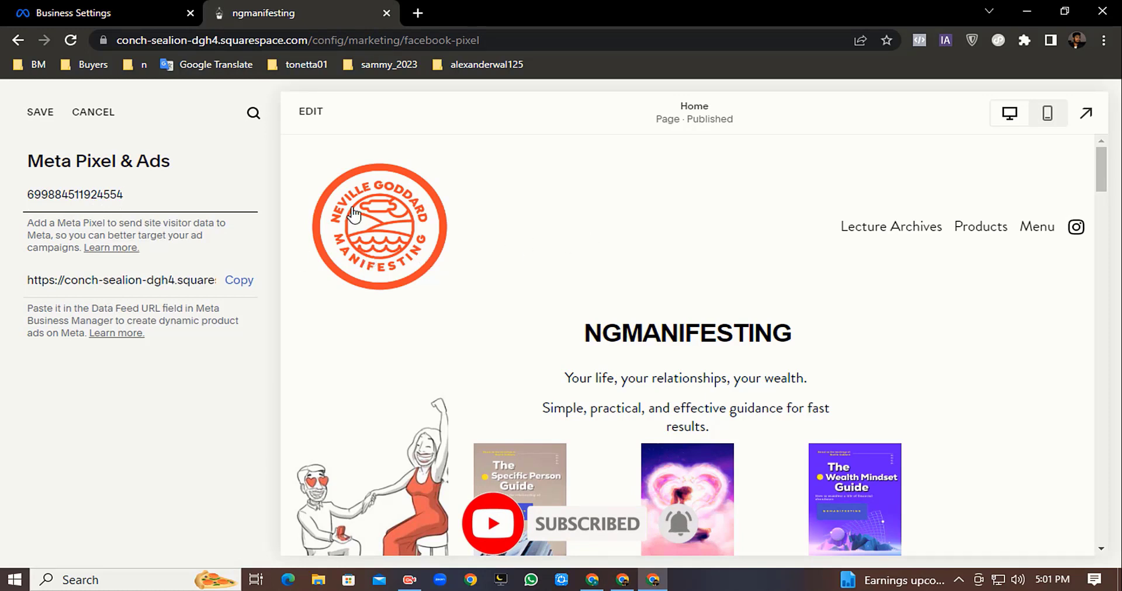
{"action": "left_click", "coordinate": [47, 119]}
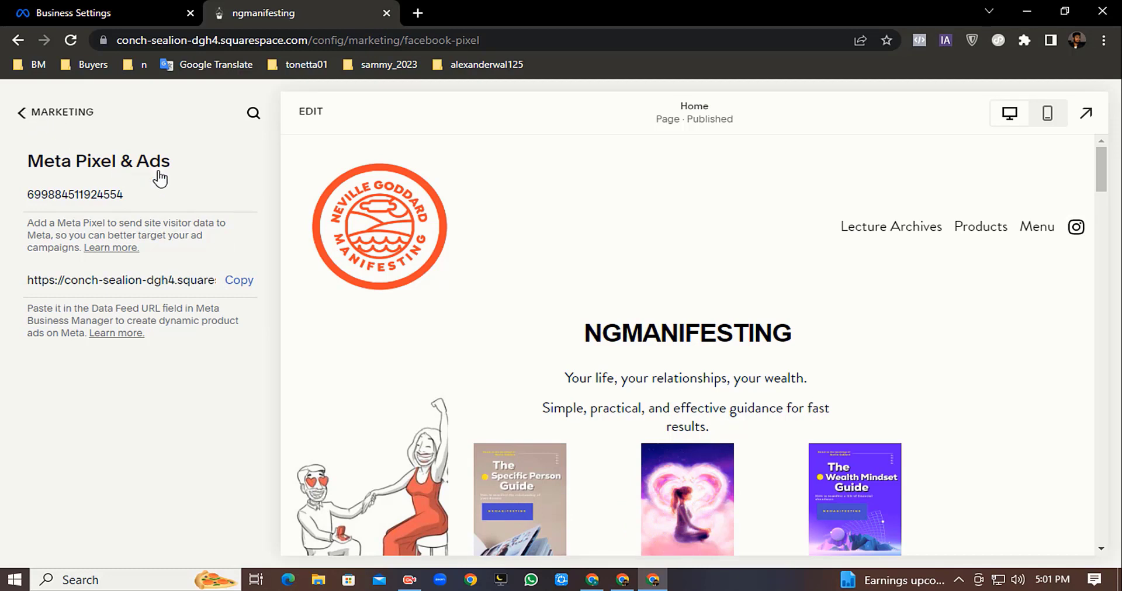
- Return to Meta, go to Events Manager, and open Ngmanifesting Business's pixel under the Sifat Business account
{"action": "left_click", "coordinate": [147, 7]}
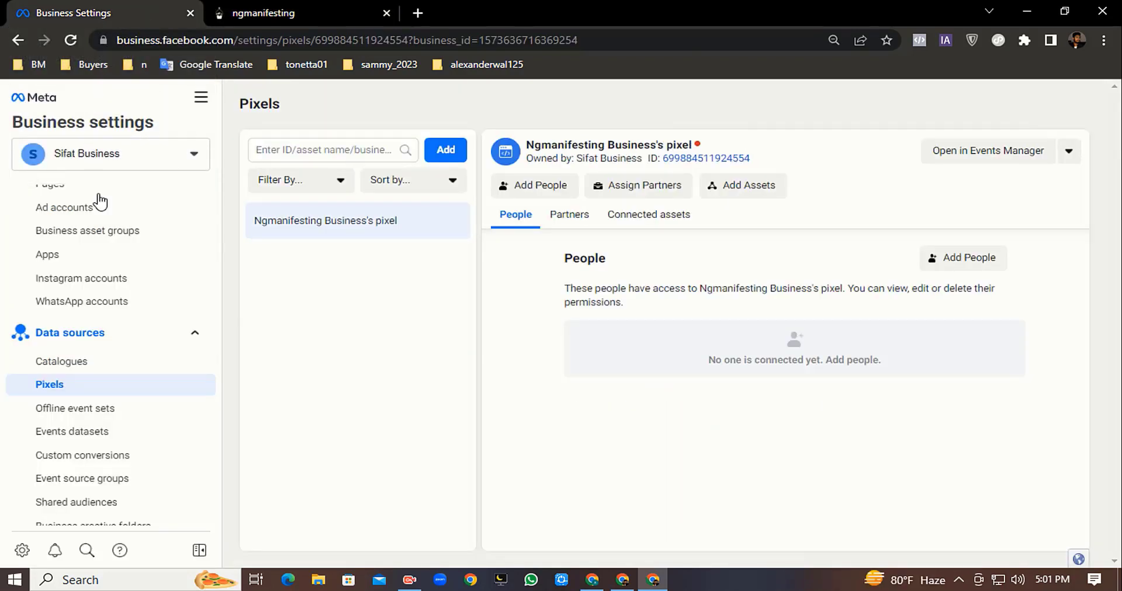
{"action": "left_click", "coordinate": [202, 98]}
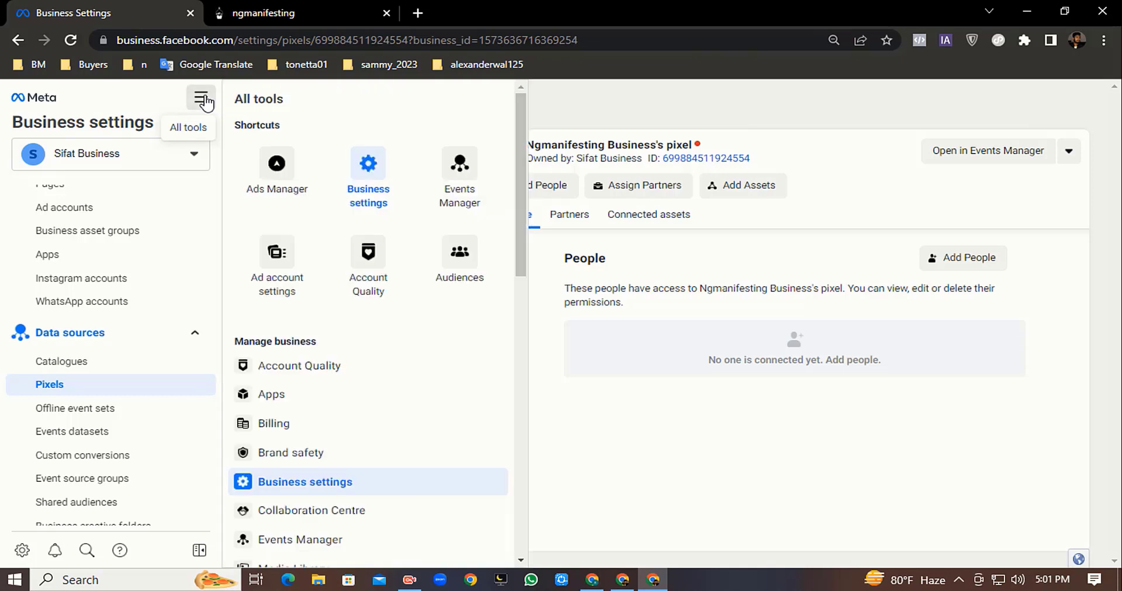
{"action": "left_click", "coordinate": [463, 195]}
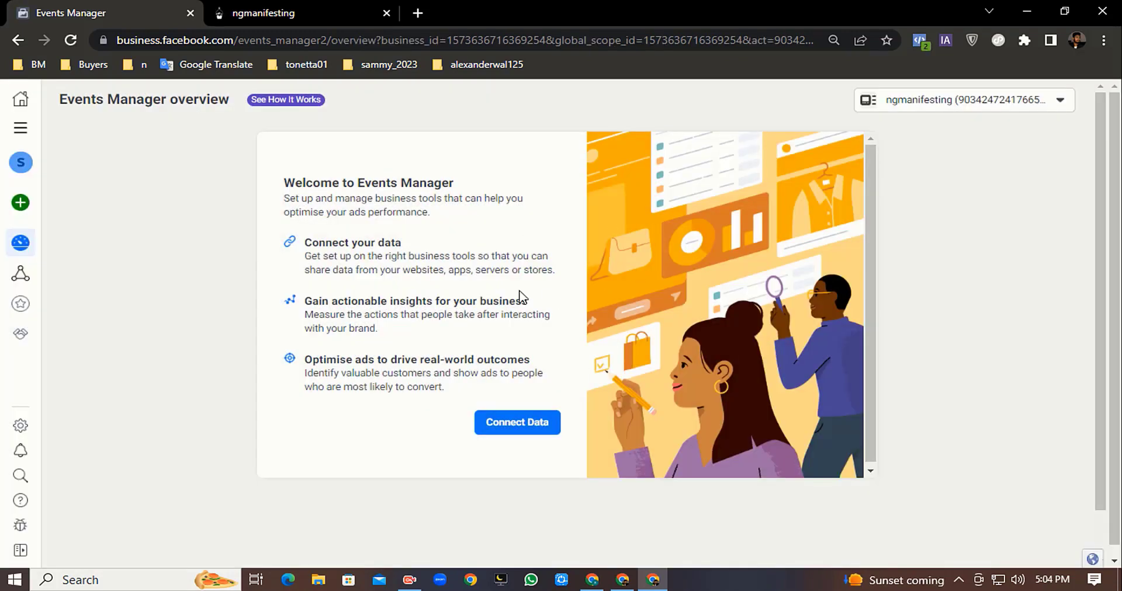
{"action": "left_click", "coordinate": [973, 104]}
{"action": "left_click", "coordinate": [920, 165]}
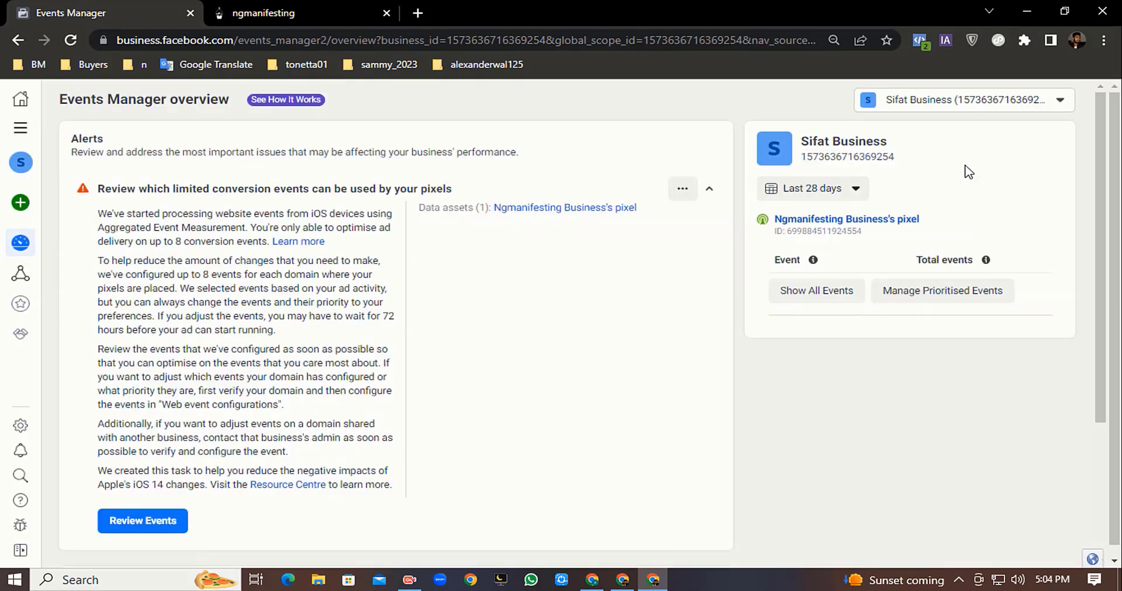
{"action": "left_click", "coordinate": [872, 222]}
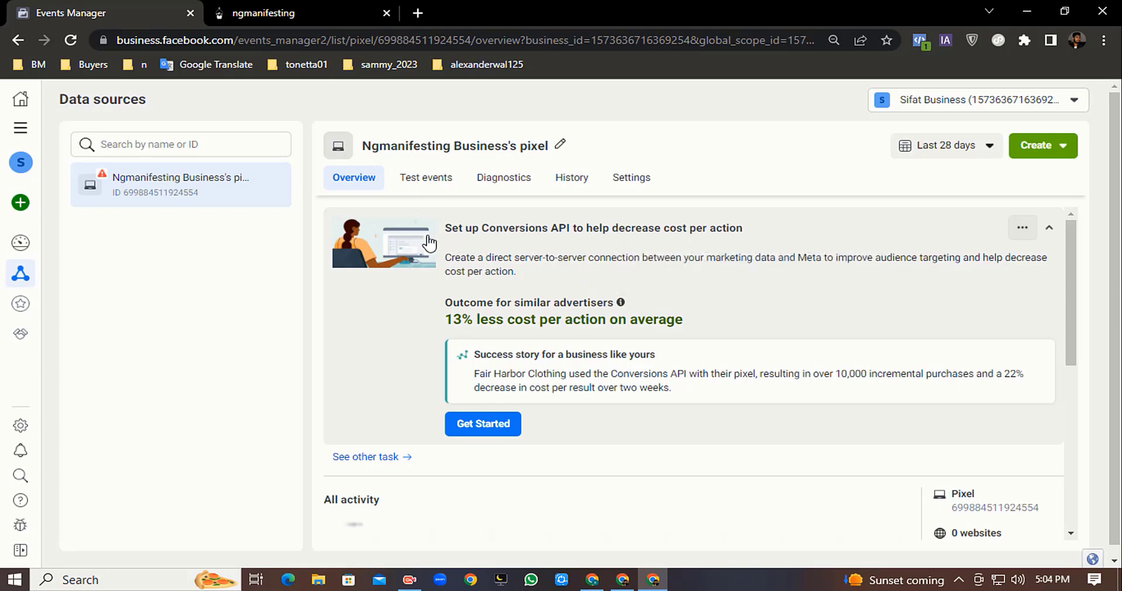
- Start a browser event test for the pixel by opening the website ngmanifesting.com from Test events
{"action": "left_click", "coordinate": [427, 185]}
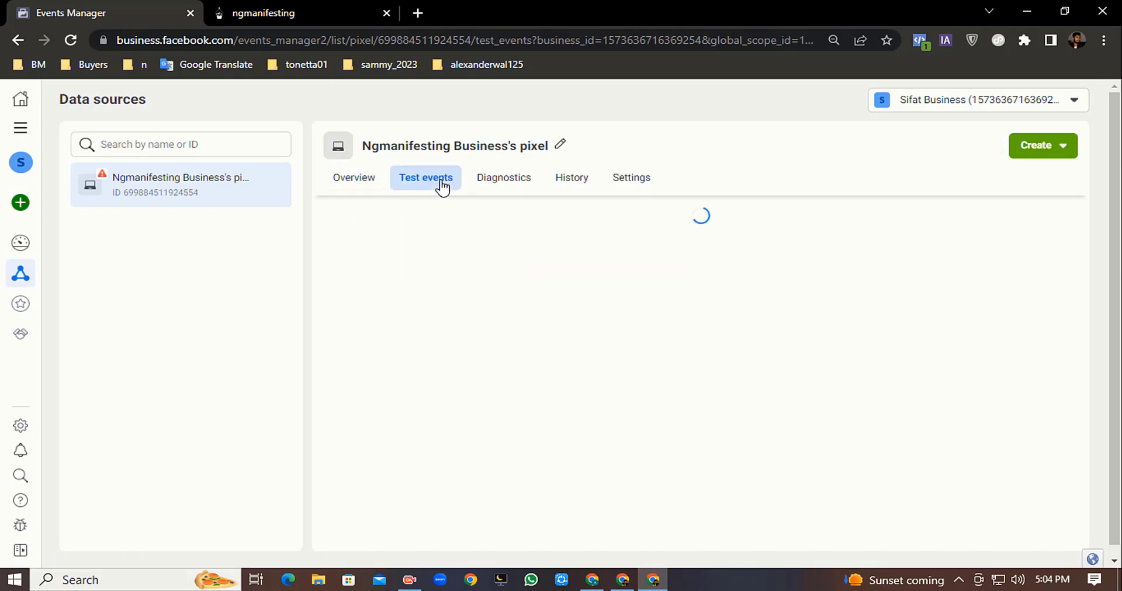
{"action": "scroll", "coordinate": [523, 318], "scroll_direction": "down", "scroll_amount": 3}
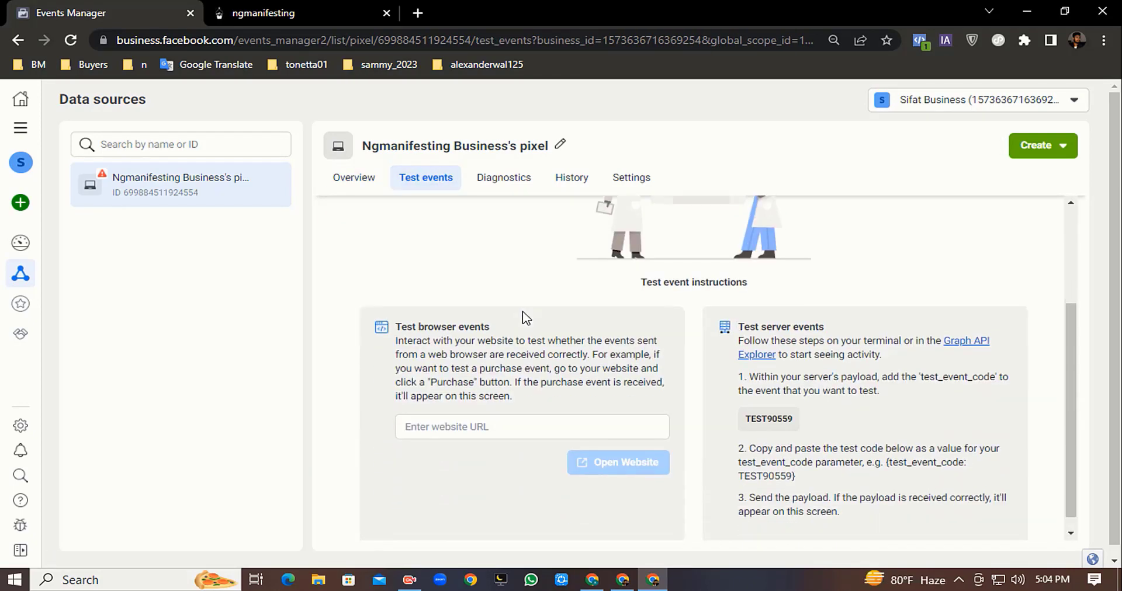
{"action": "left_click", "coordinate": [480, 409]}
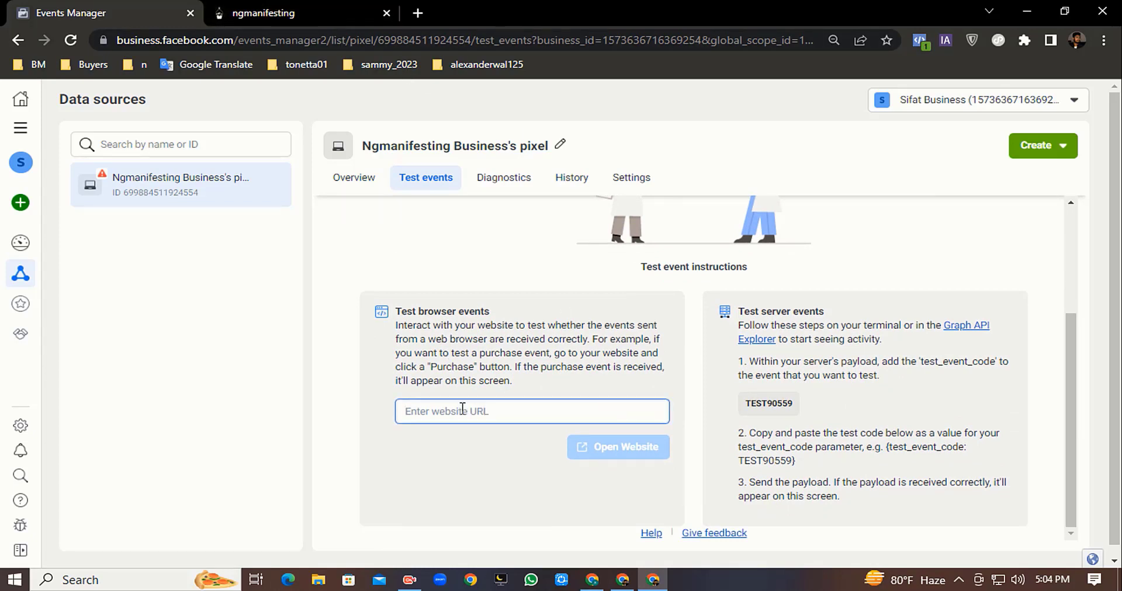
{"action": "type", "text": "na"}
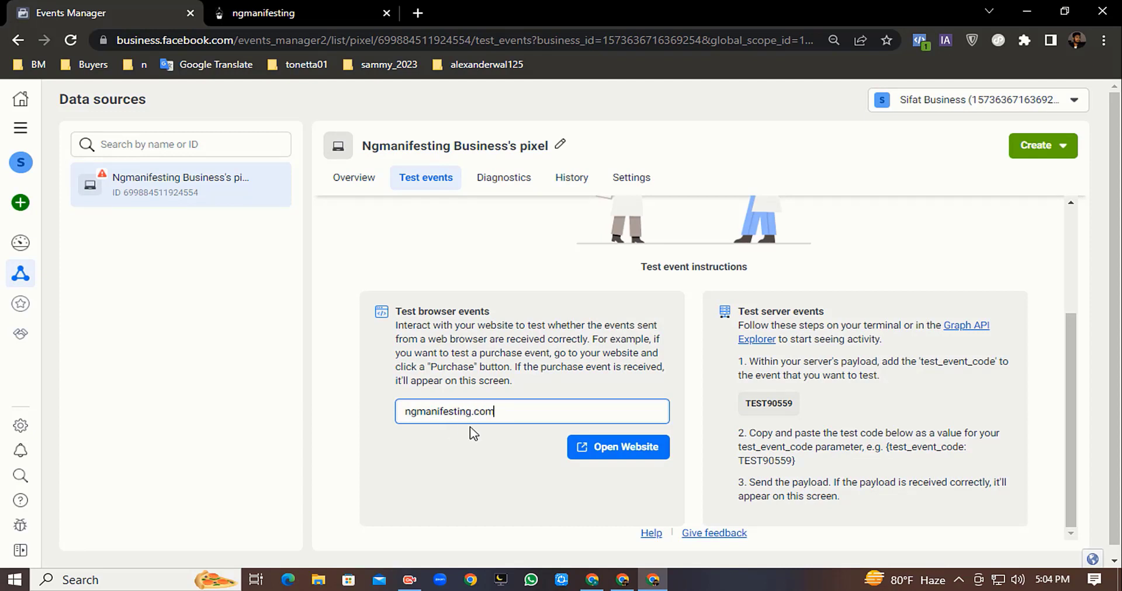
{"action": "left_click", "coordinate": [625, 450]}
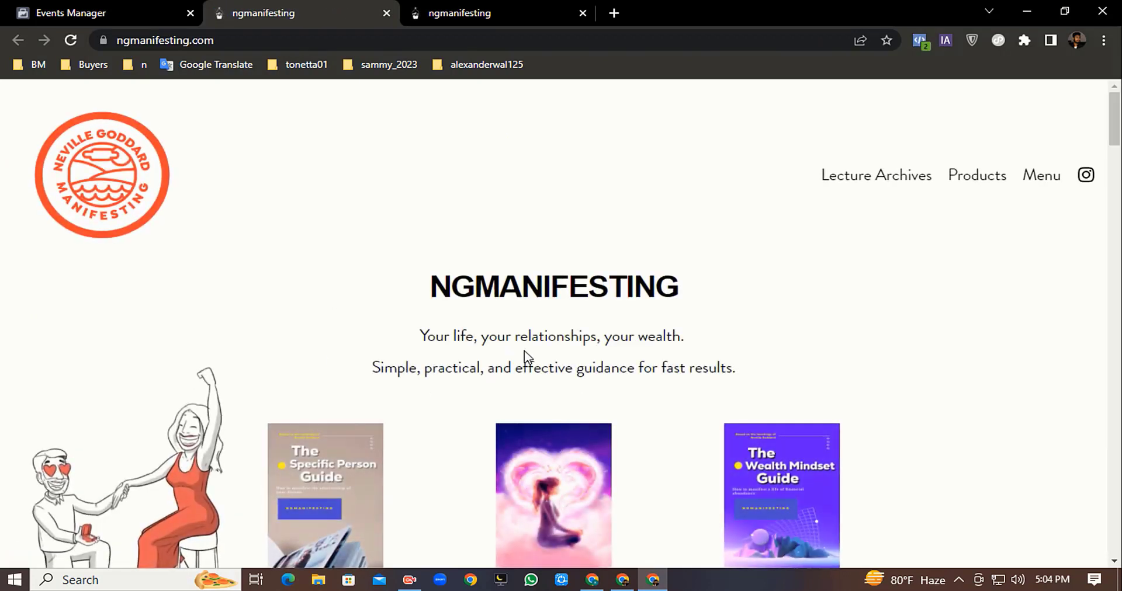
- Browse down the ngmanifesting.com home page, then return to Events Manager and check the pixel's received test events
{"action": "scroll", "coordinate": [529, 351], "scroll_direction": "down", "scroll_amount": 1}
{"action": "scroll", "coordinate": [536, 341], "scroll_direction": "down", "scroll_amount": 5}
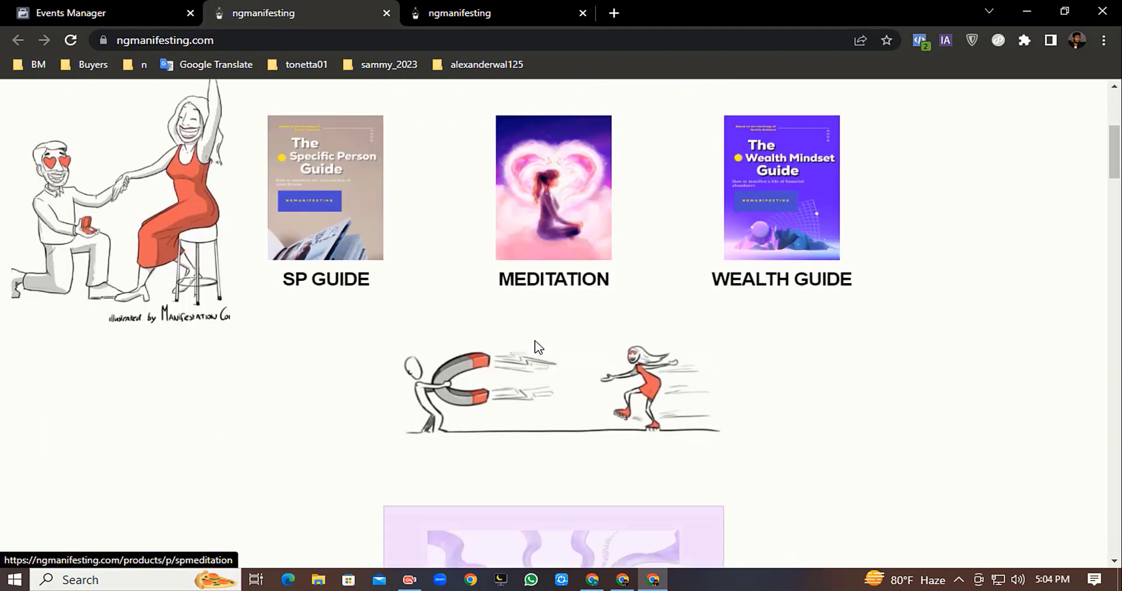
{"action": "scroll", "coordinate": [538, 347], "scroll_direction": "down", "scroll_amount": 5}
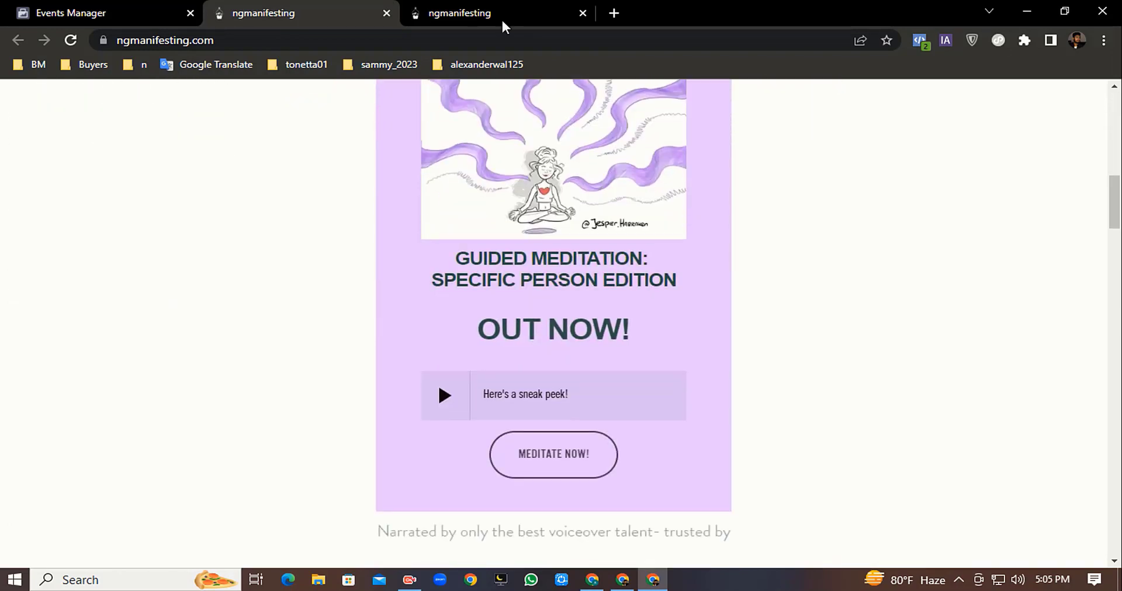
{"action": "left_click", "coordinate": [476, 9]}
{"action": "left_click", "coordinate": [292, 7]}
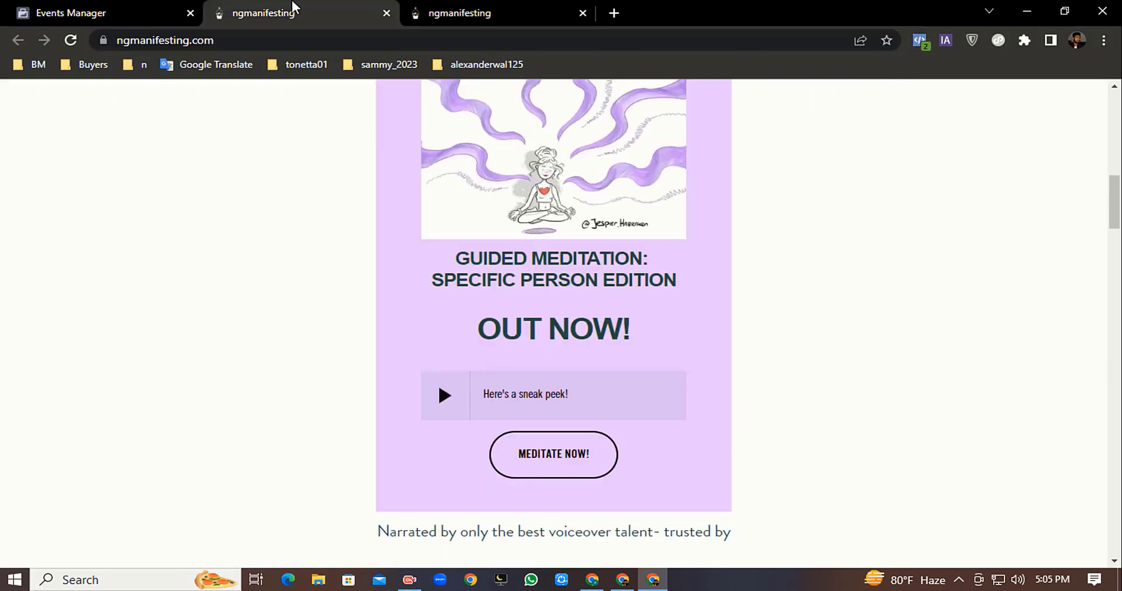
{"action": "left_click", "coordinate": [77, 7]}
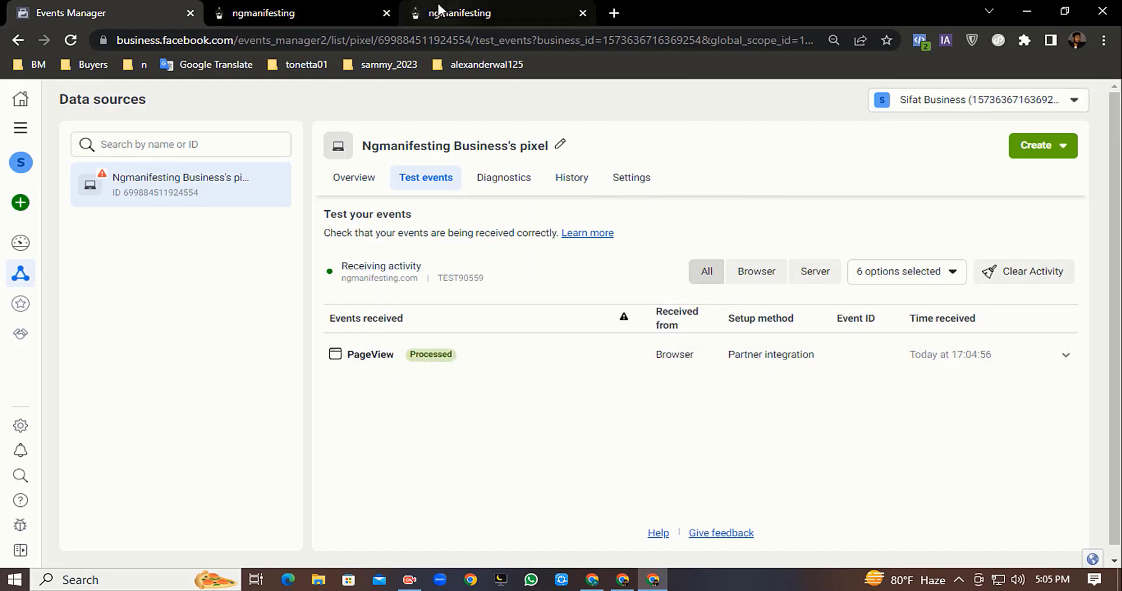
- Go to Business settings and open the Pixels data source to check the activity status of Ngmanifesting Business's pixel
{"action": "mouse_move", "coordinate": [81, 139]}
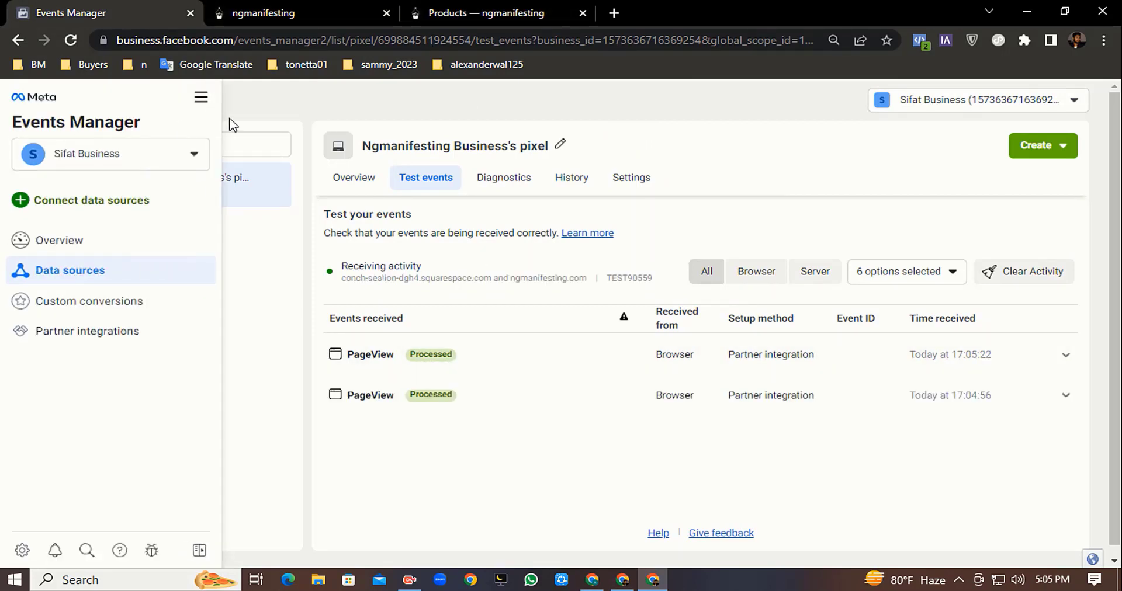
{"action": "left_click", "coordinate": [21, 129]}
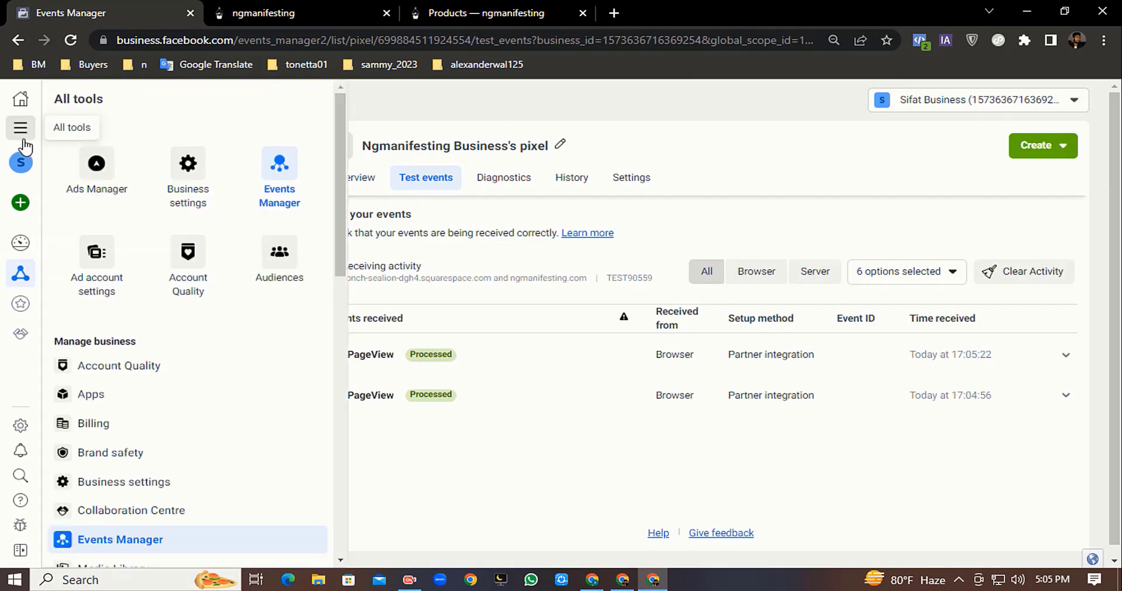
{"action": "left_click", "coordinate": [183, 188]}
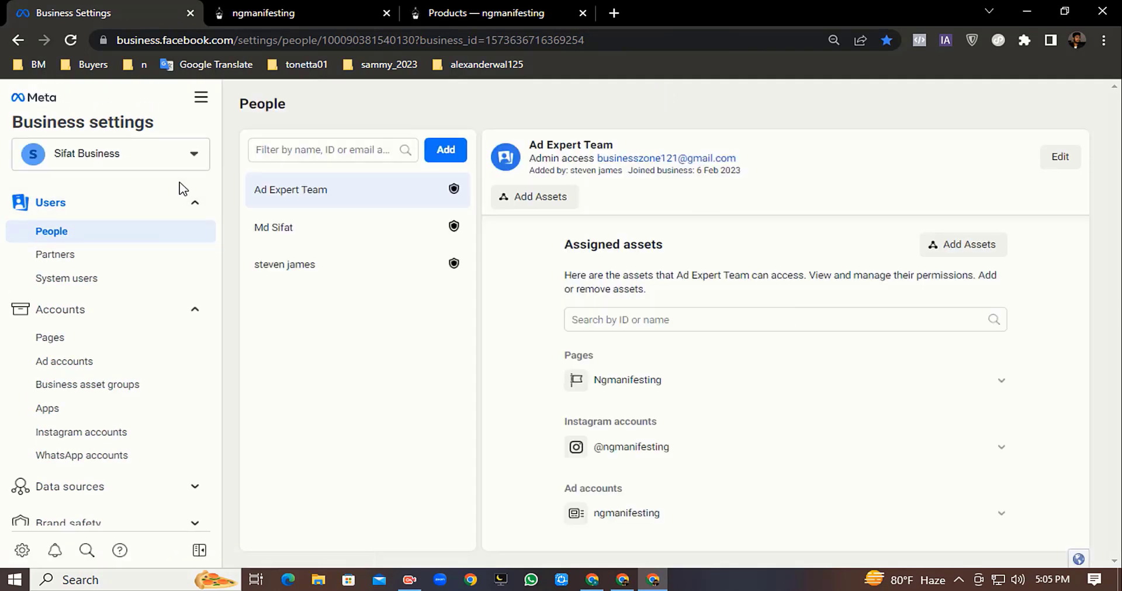
{"action": "scroll", "coordinate": [105, 461], "scroll_direction": "down", "scroll_amount": 1}
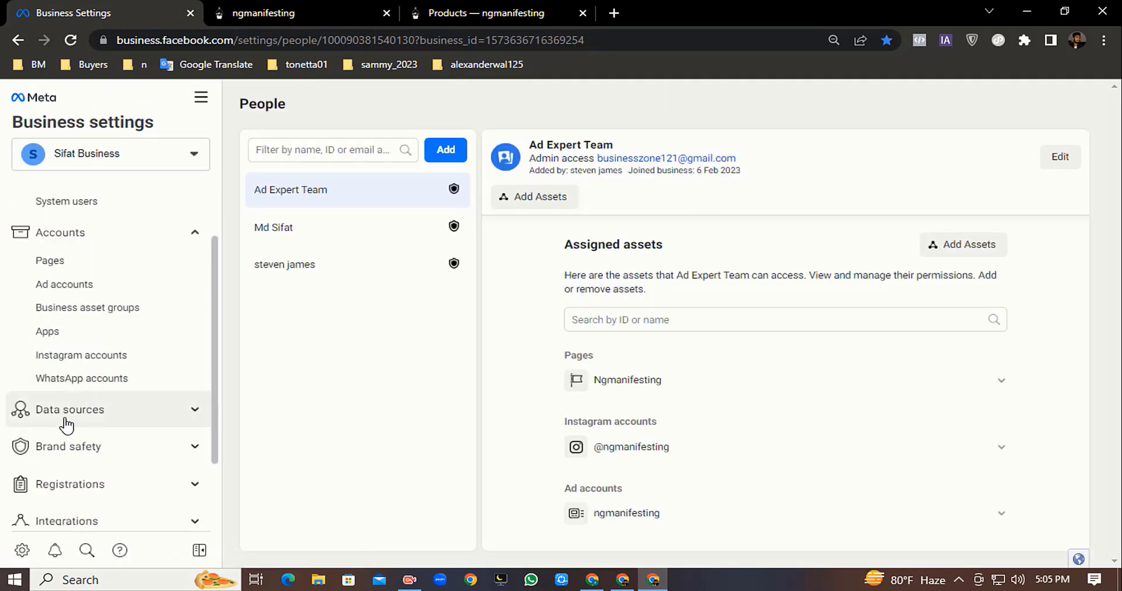
{"action": "left_click", "coordinate": [113, 418]}
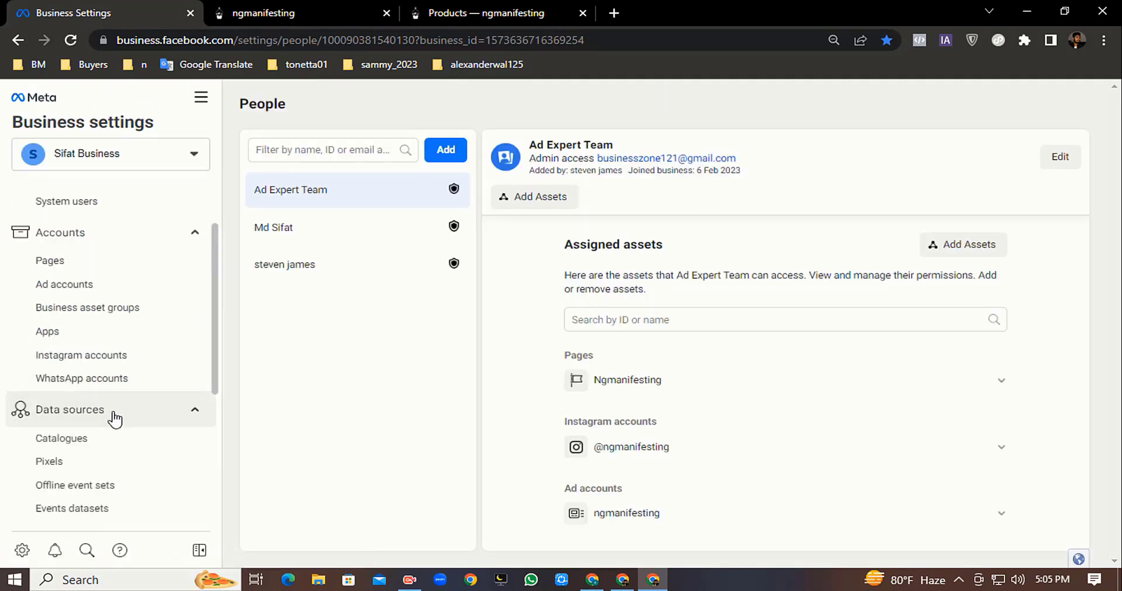
{"action": "left_click", "coordinate": [89, 472]}
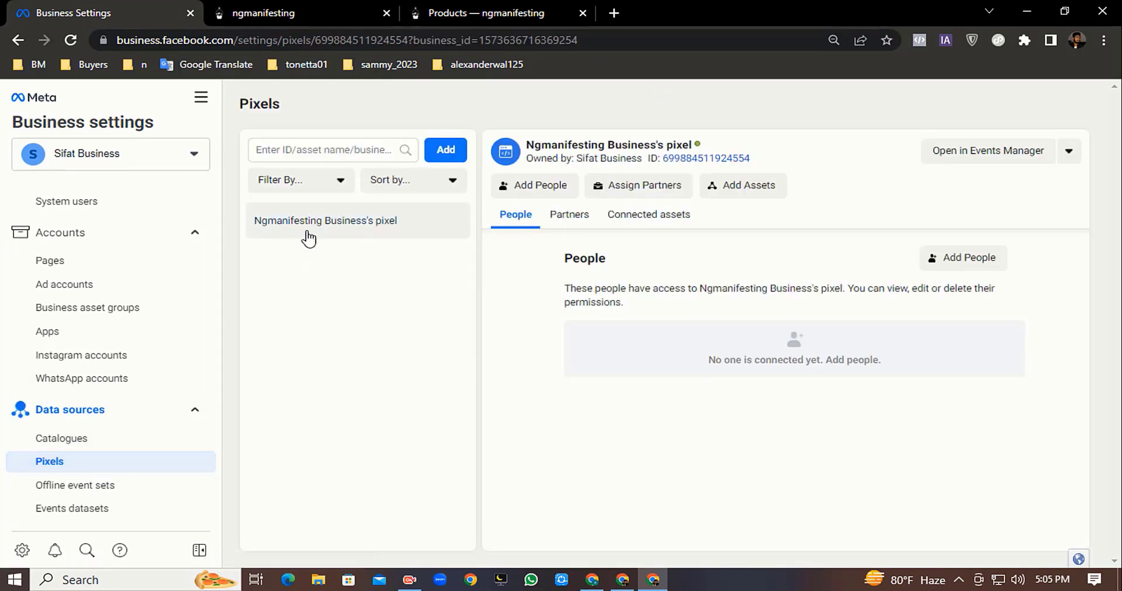
{"action": "mouse_move", "coordinate": [699, 146]}
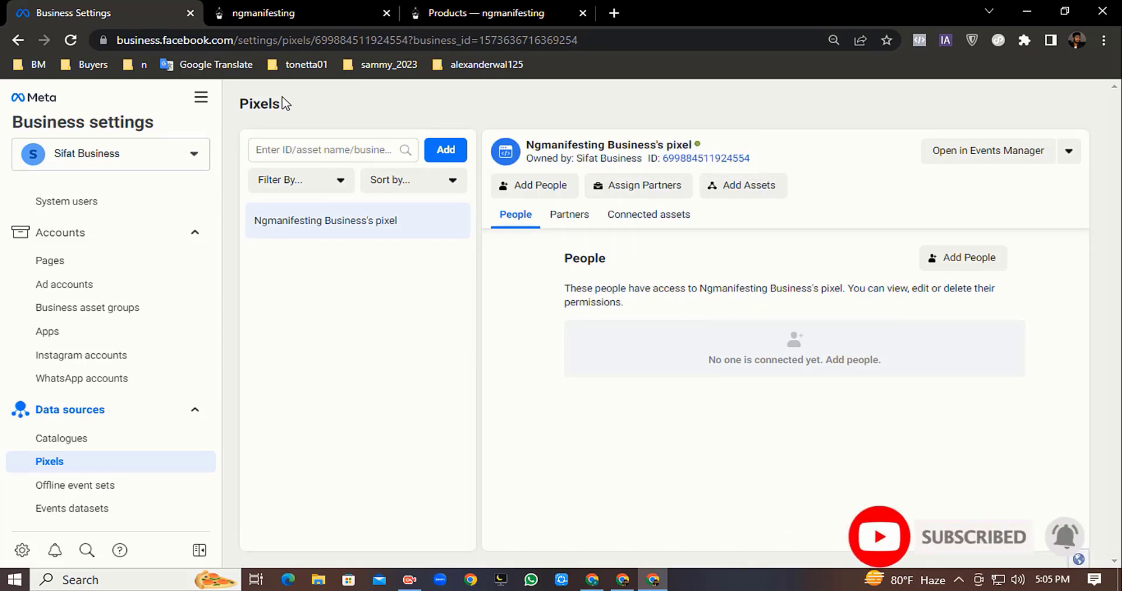
- Return to the ngmanifesting.com page and inspect its installed pixel and detected events with Meta Pixel Helper
{"action": "left_click", "coordinate": [280, 13]}
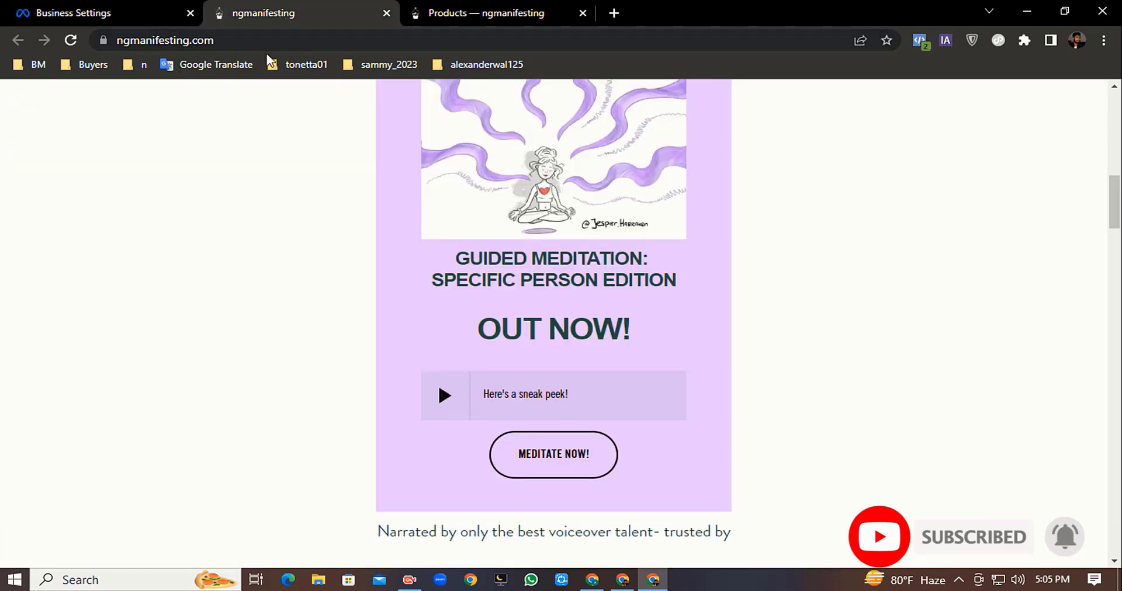
{"action": "left_click", "coordinate": [923, 43]}
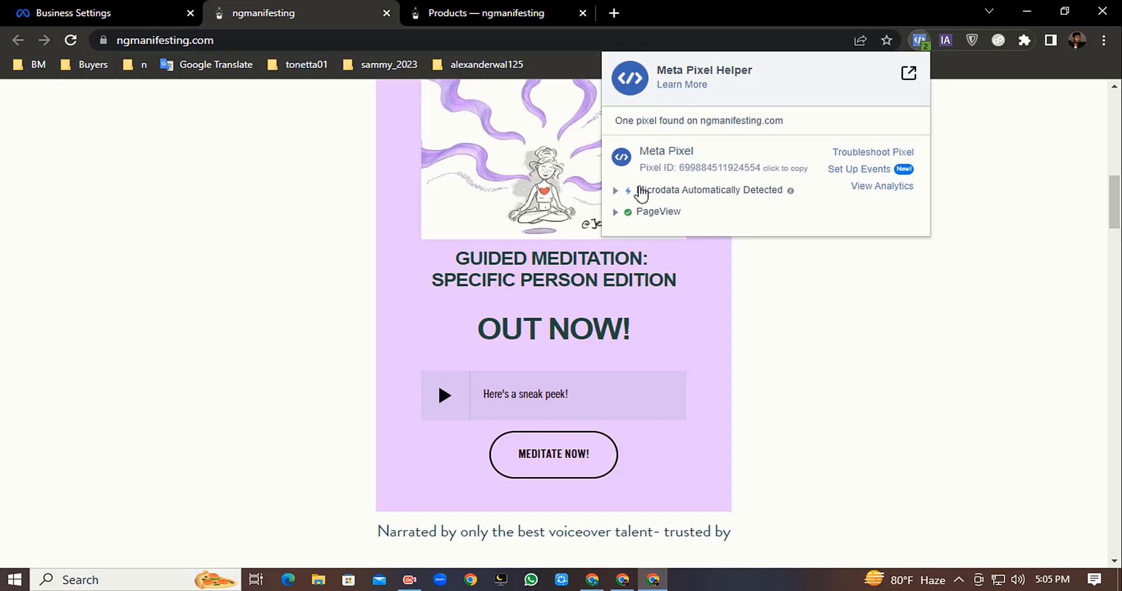